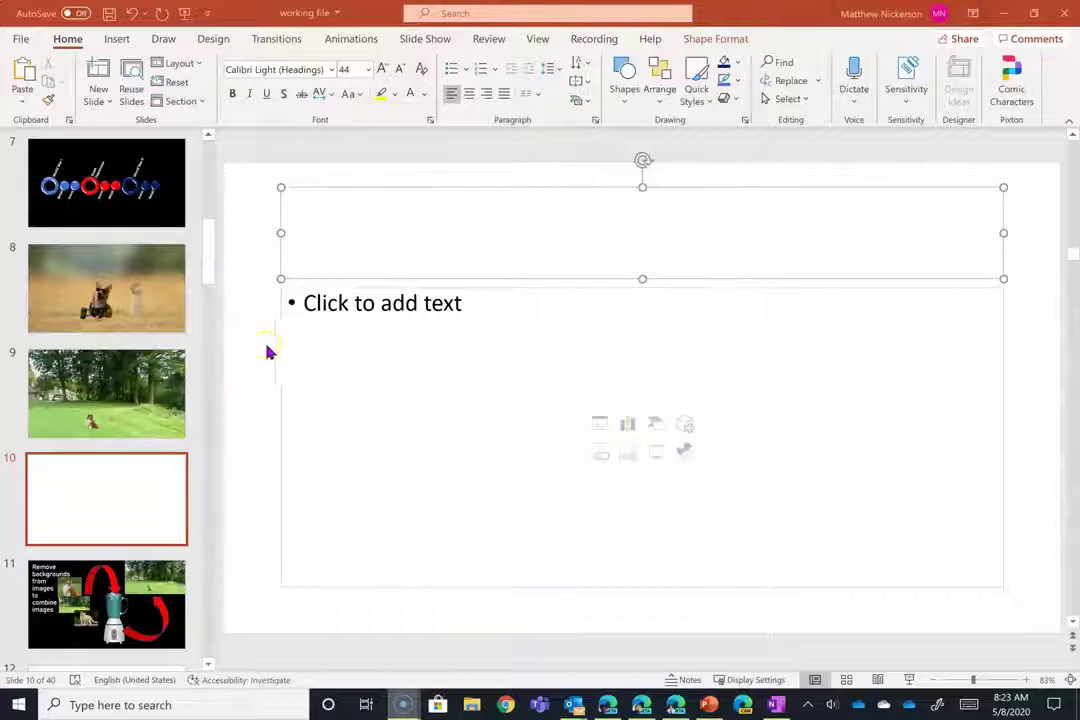
- Pick the Text Box tool from the Insert tab to draw on slide 10
left_click(117, 41)
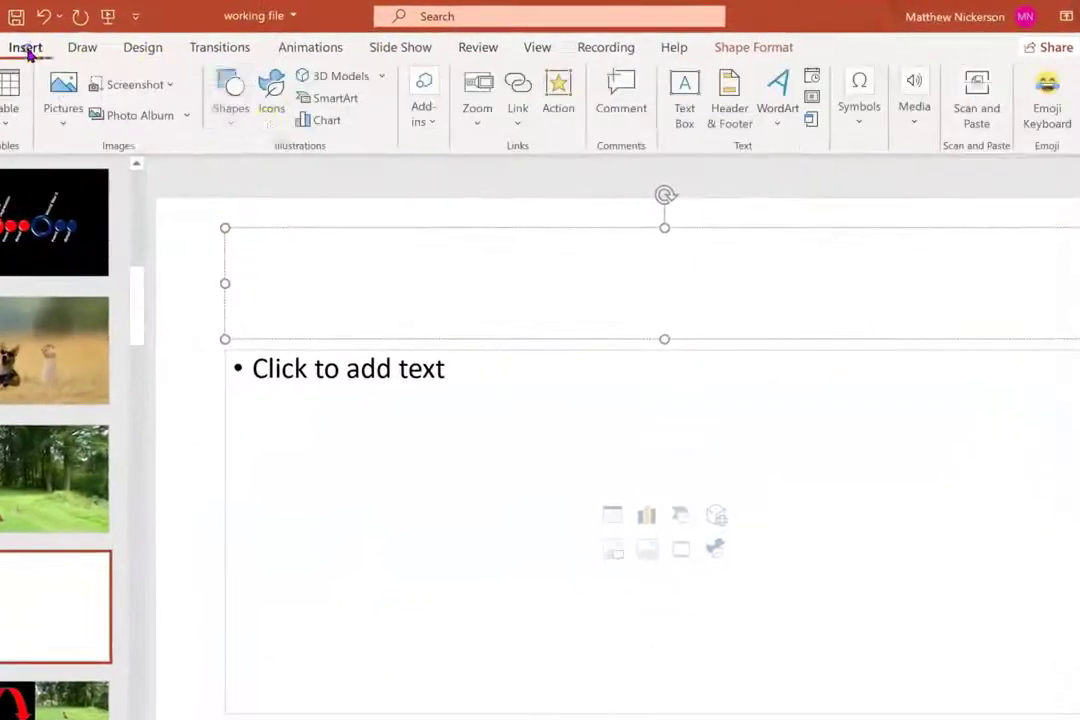
left_click(685, 103)
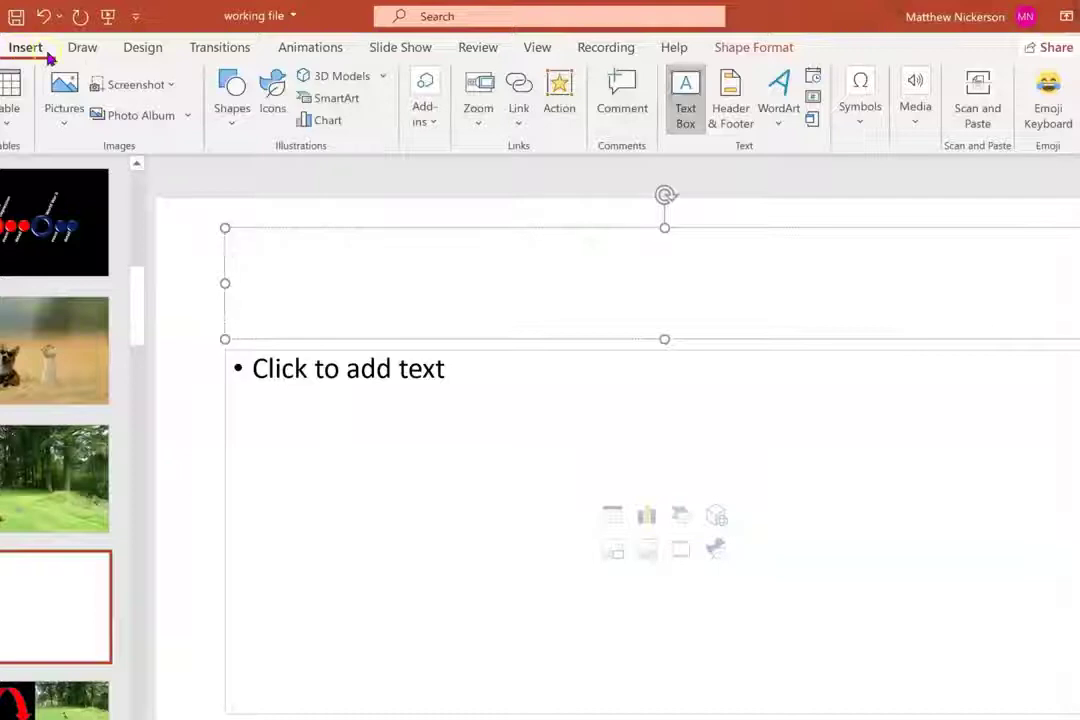
- Place a text box reading 'Black on white is easy', move it left and widen it to two lines
left_click(684, 100)
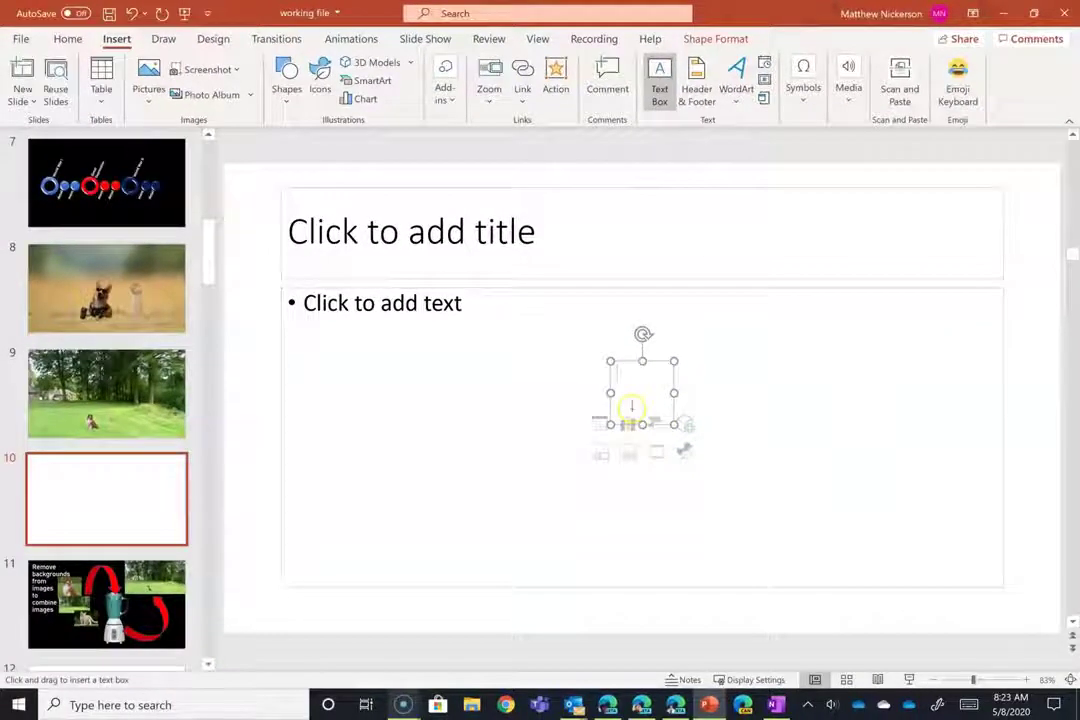
type("Bl")
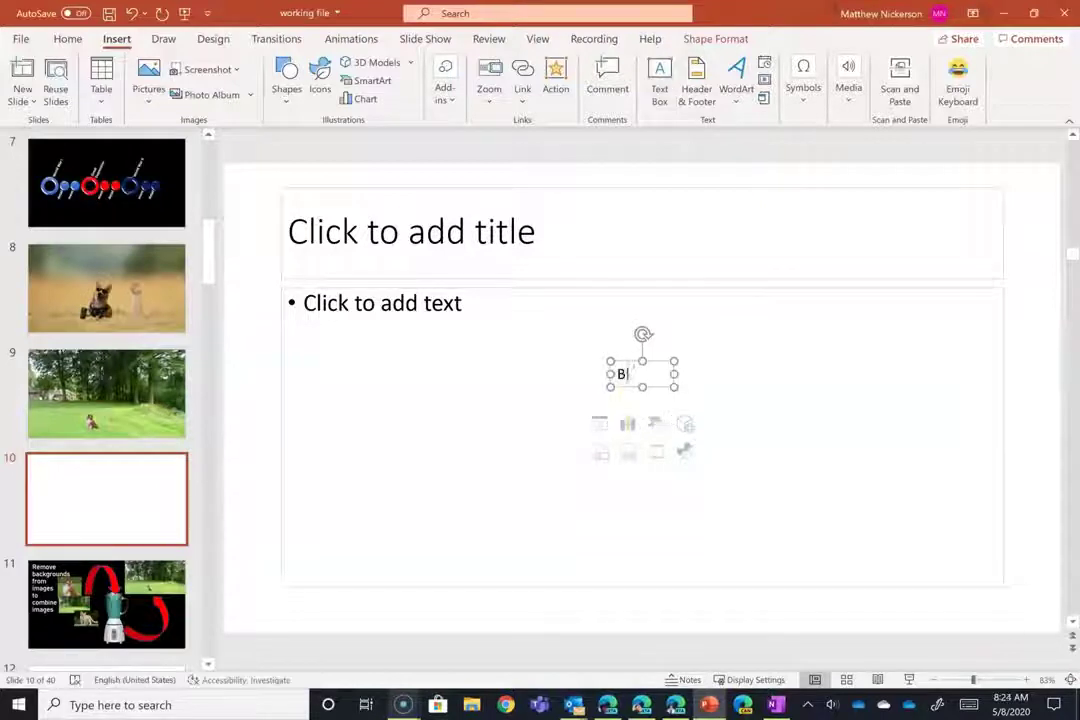
type("ack on")
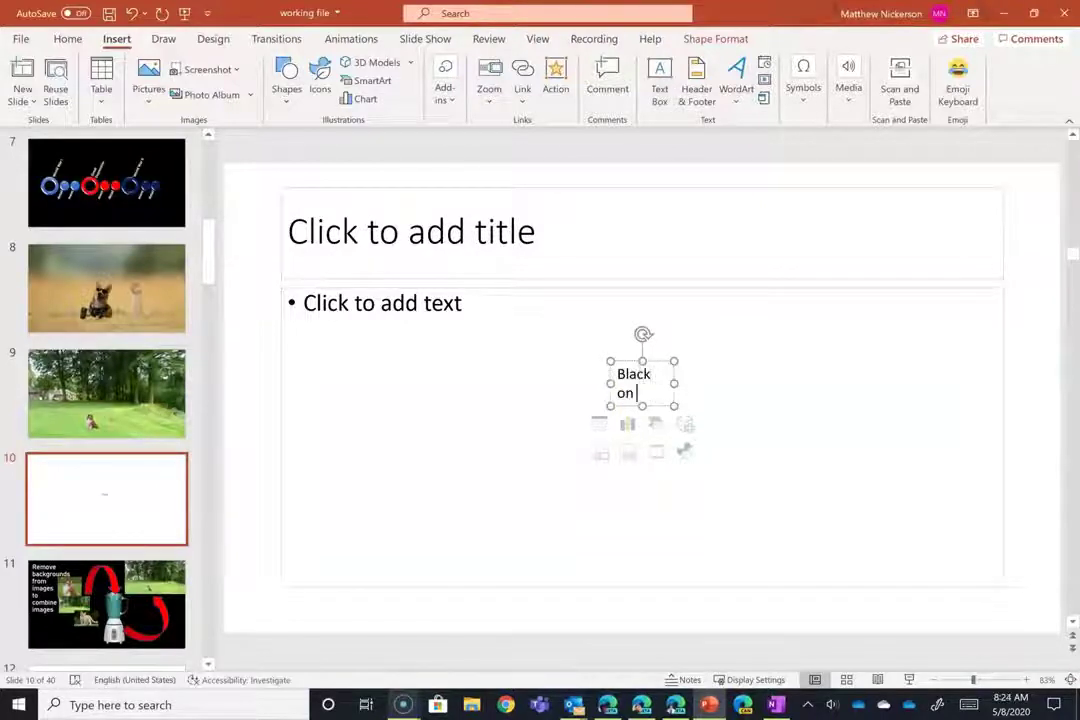
type(" white is easy")
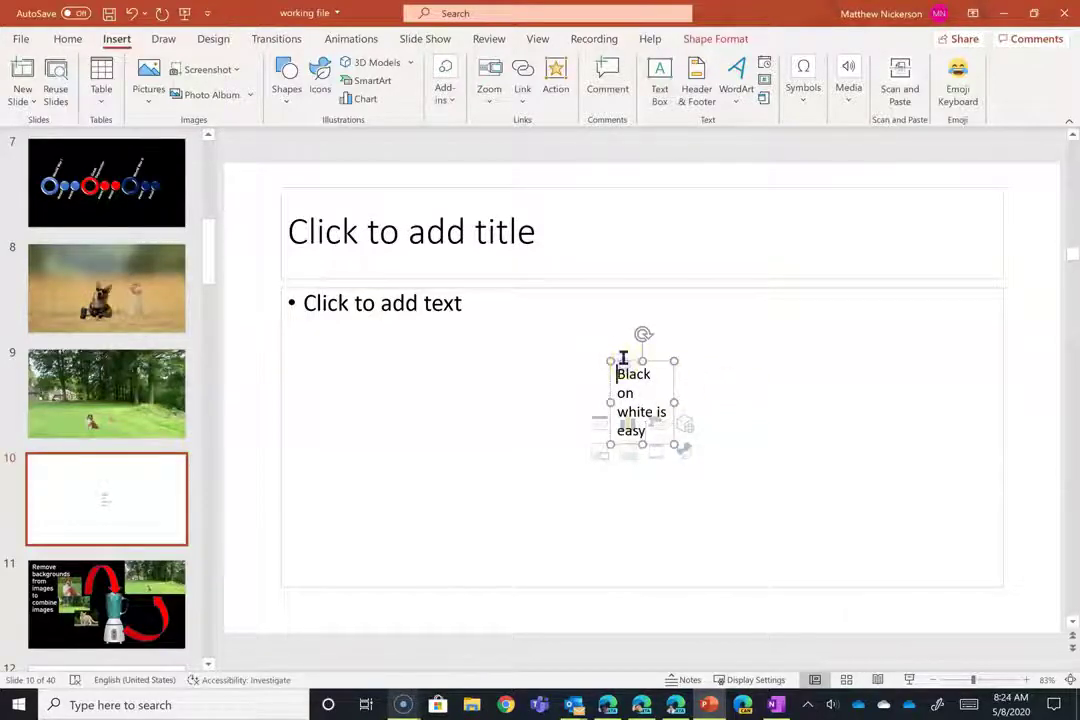
left_click_drag(626, 361, 560, 368)
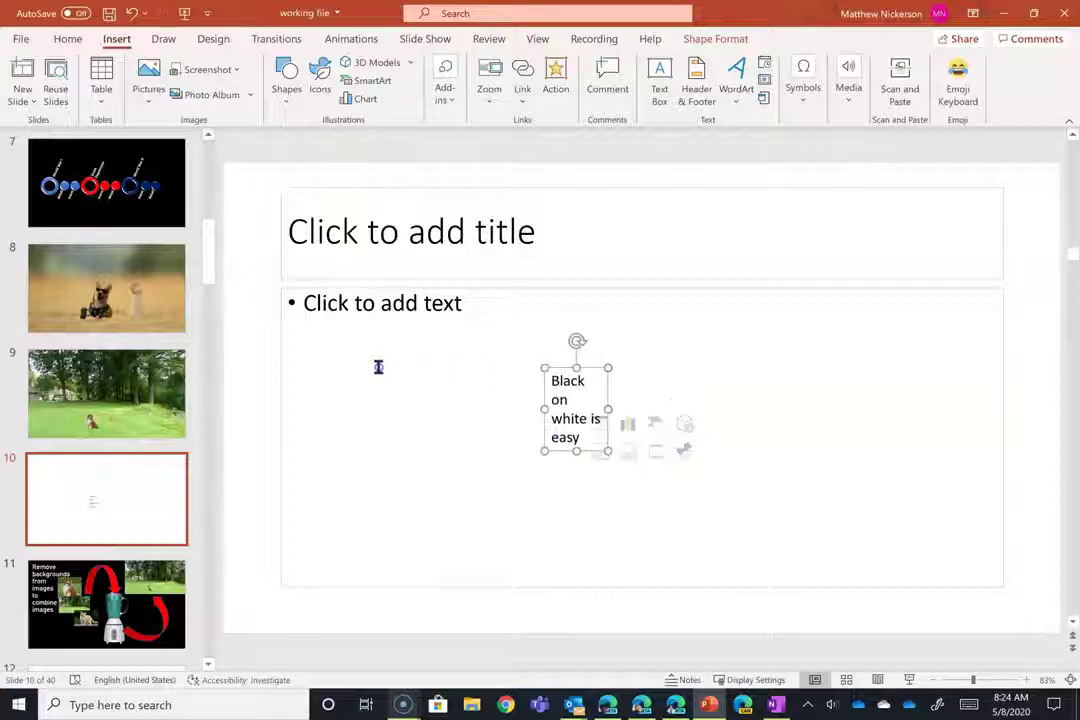
left_click_drag(555, 372, 362, 372)
left_click_drag(415, 446, 504, 568)
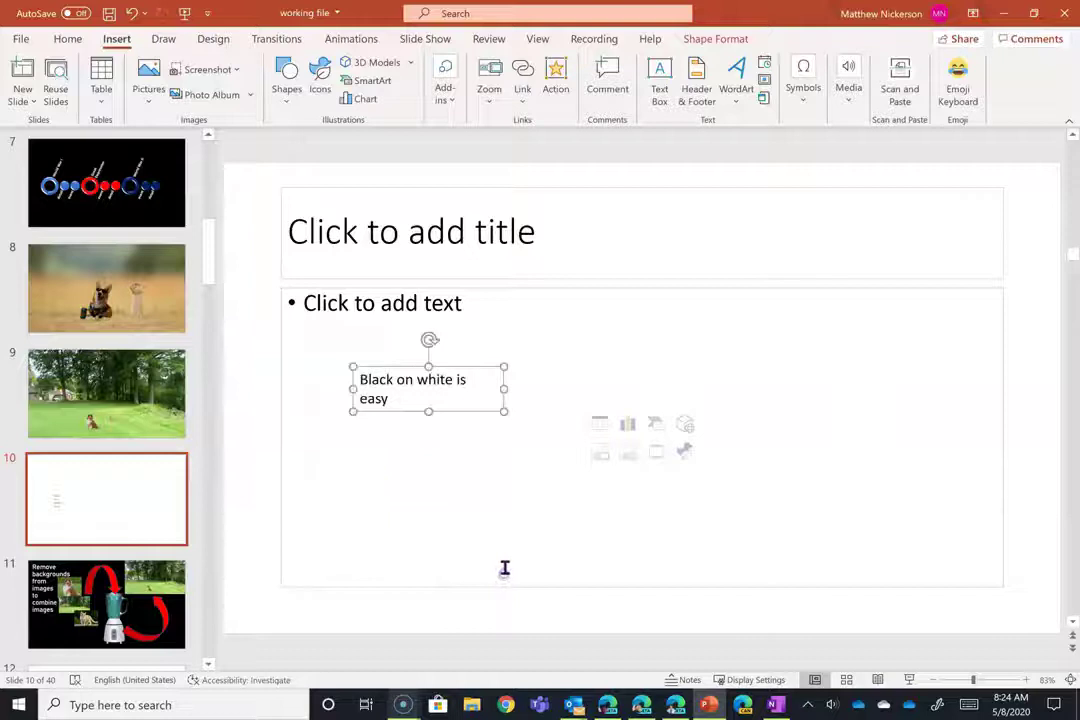
left_click(492, 570)
- Paste the text box onto park photo slide 9 and drag it over the trees
left_click(140, 392)
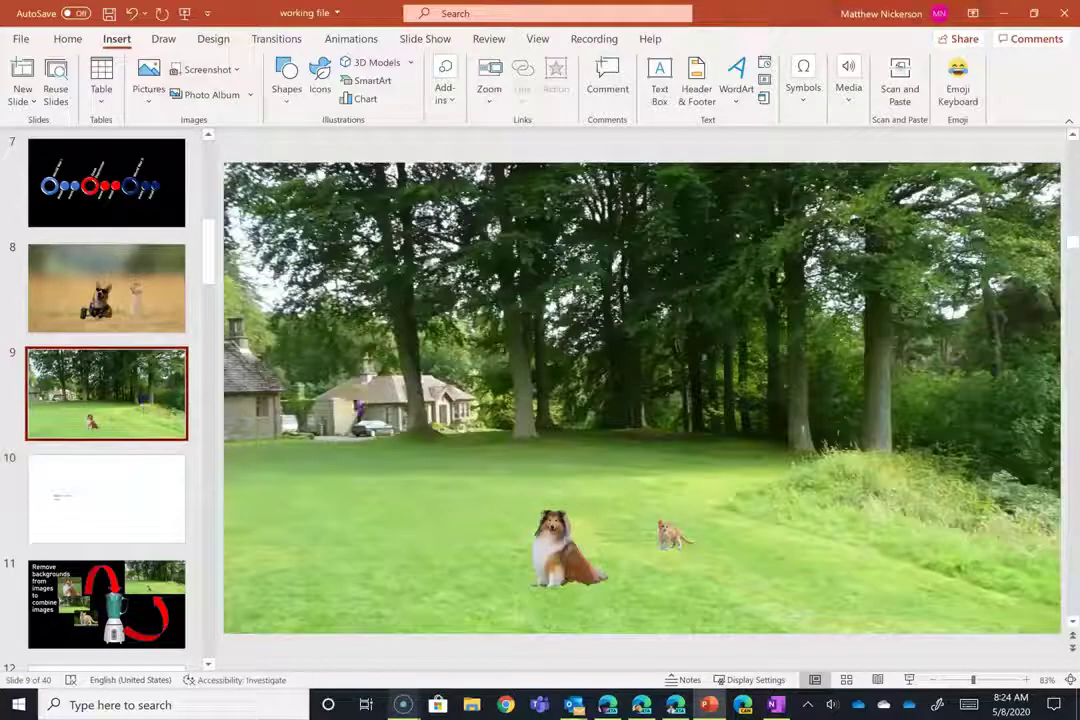
left_click(376, 401)
type("Black on white is easy")
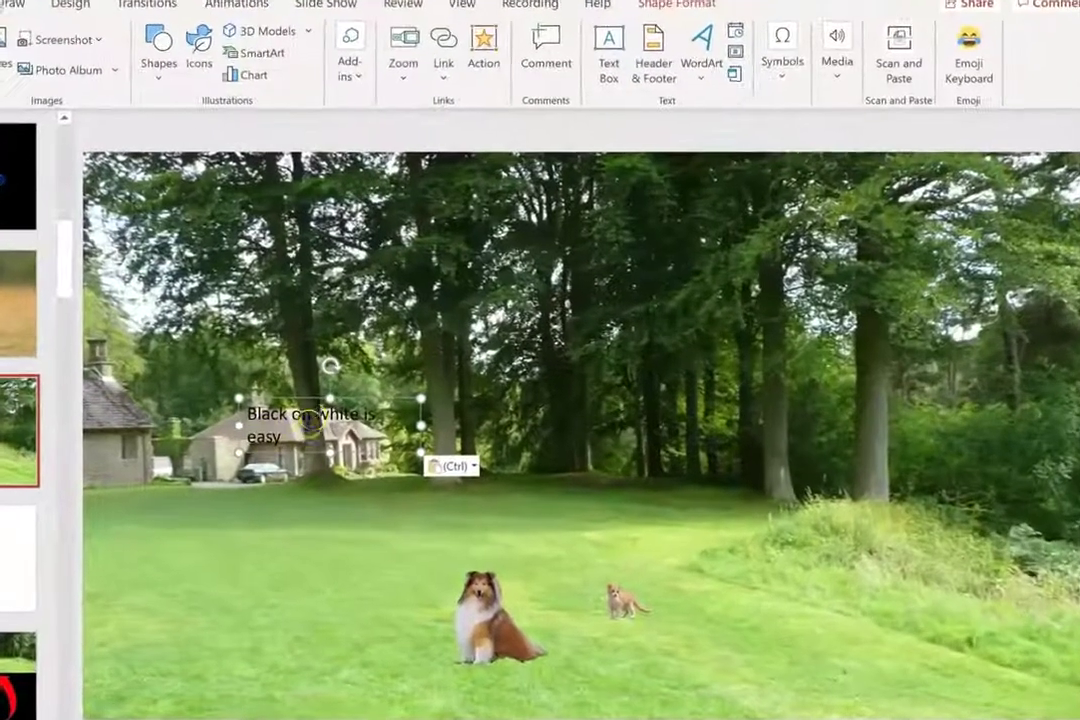
left_click_drag(370, 400, 535, 400)
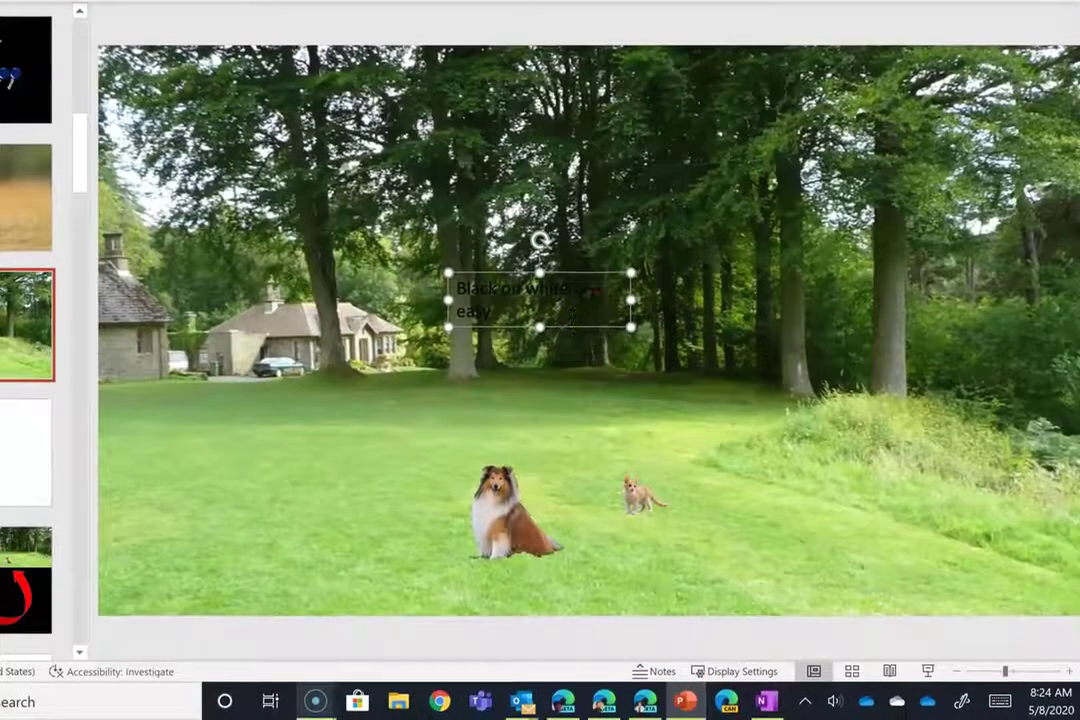
right_click(590, 310)
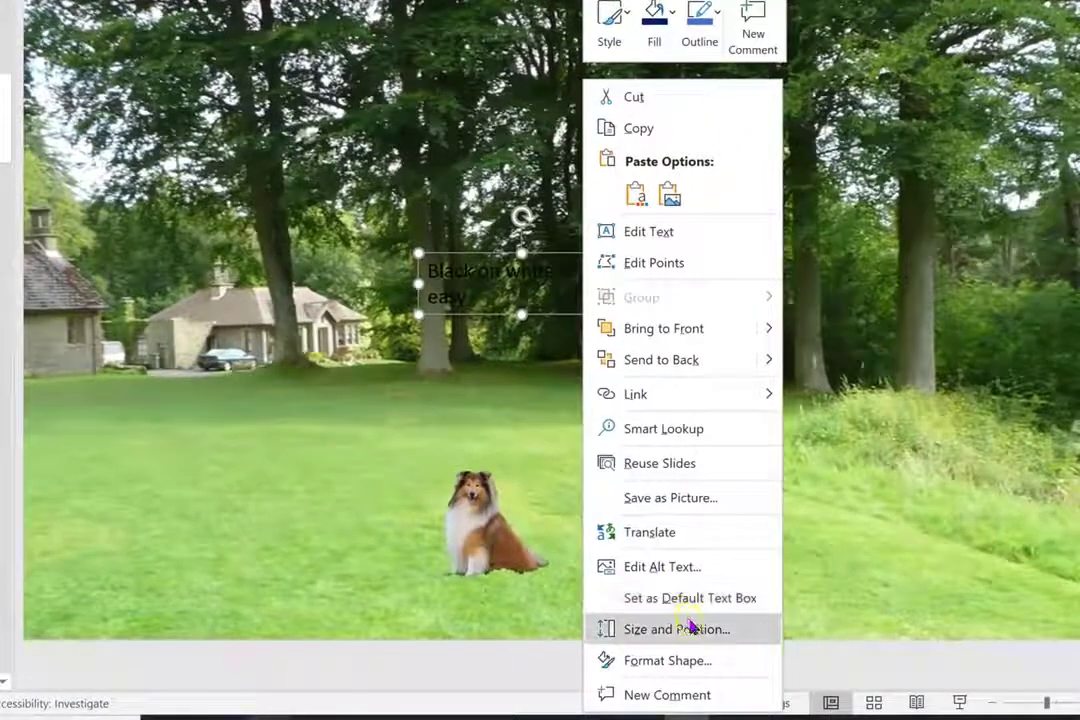
- Give the text box a solid black fill in Format Shape, then select its text
left_click(692, 660)
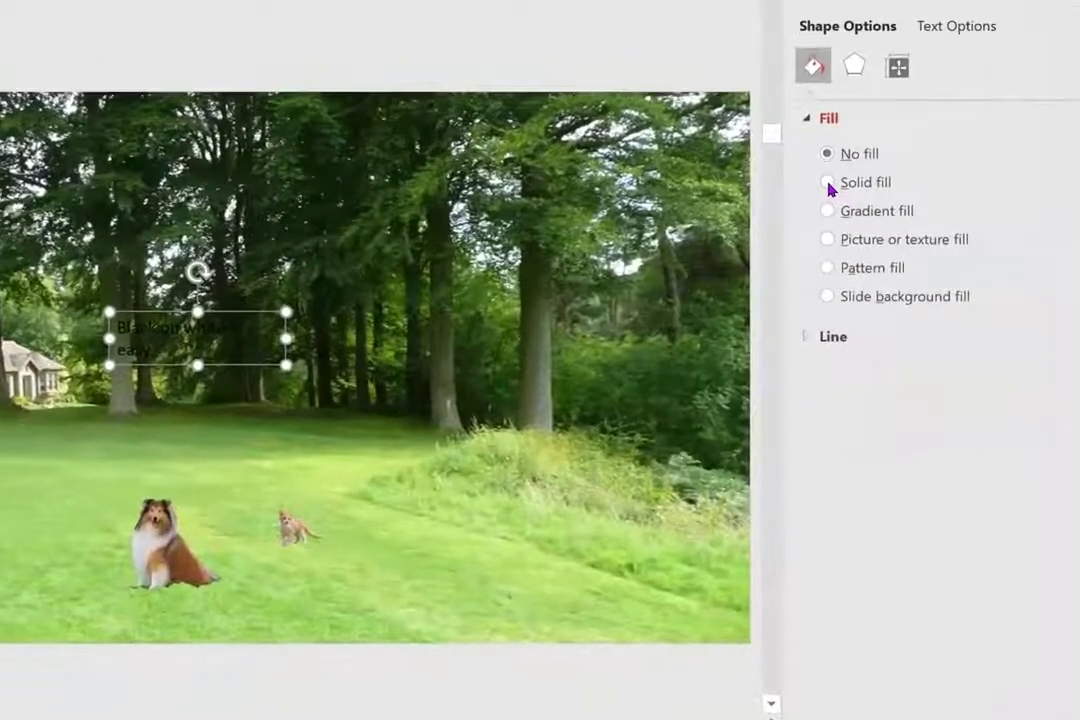
left_click(927, 150)
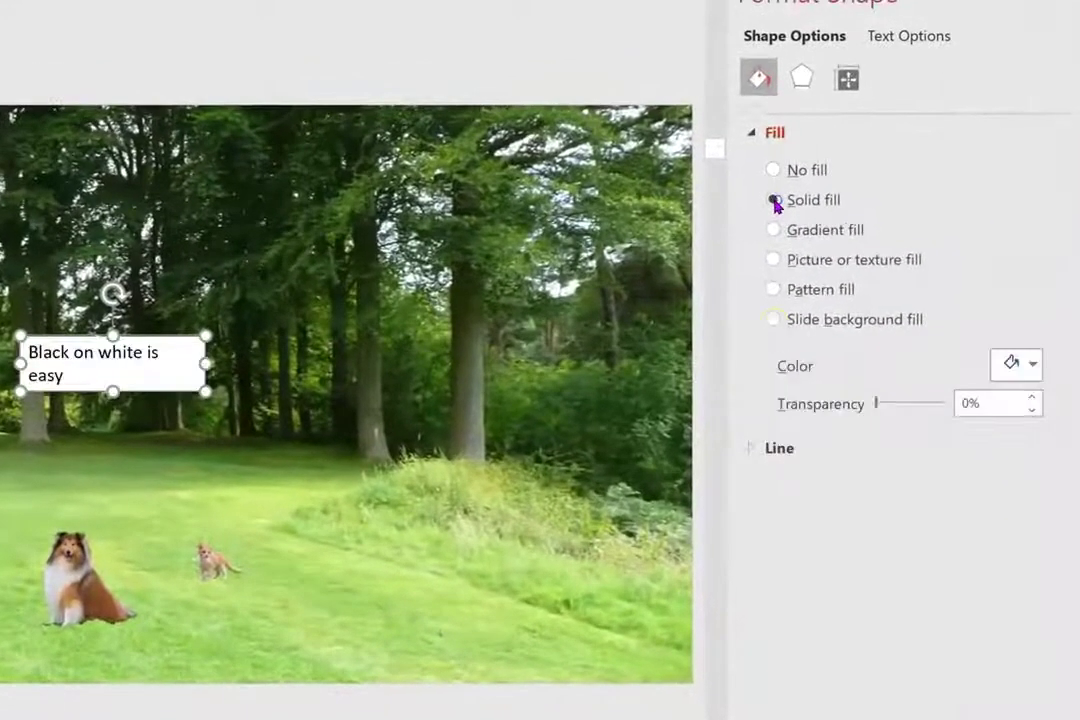
left_click(1035, 365)
left_click(896, 431)
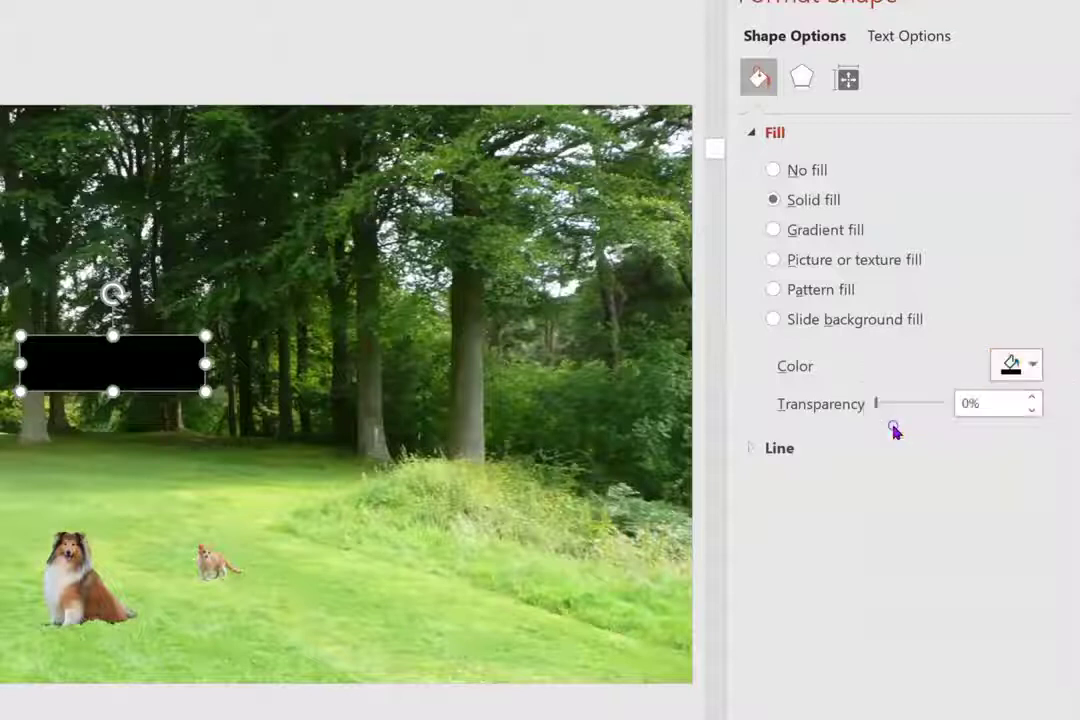
left_click_drag(157, 366, 28, 348)
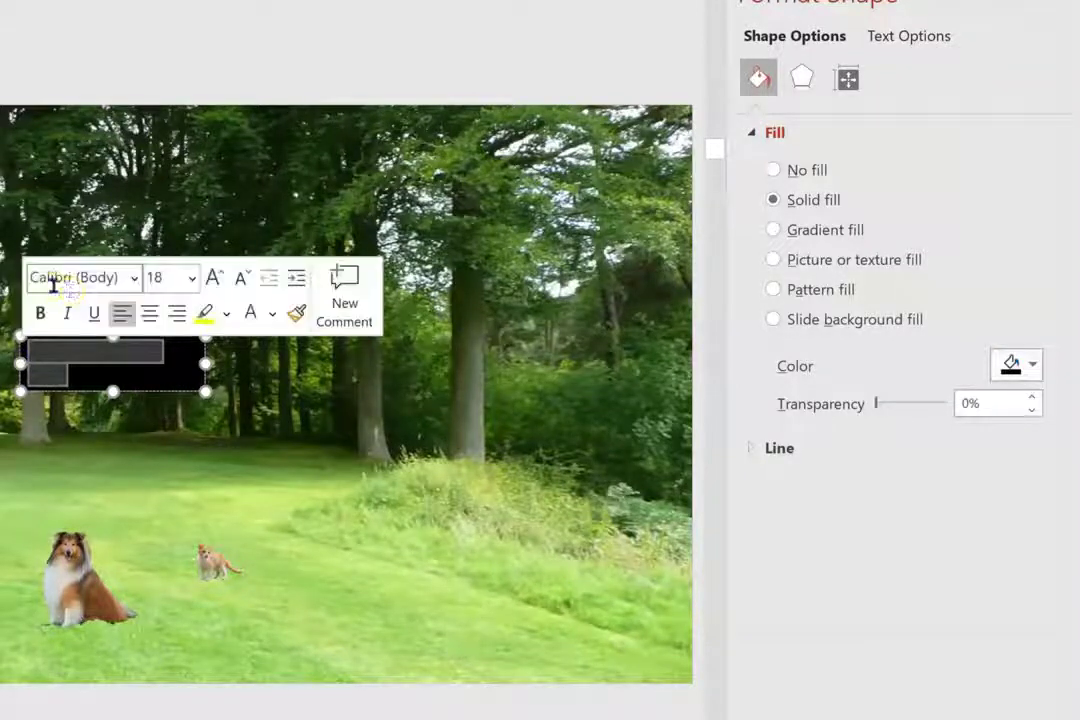
- Make the selected text white, then reselect the text box to show its fill settings
left_click(269, 318)
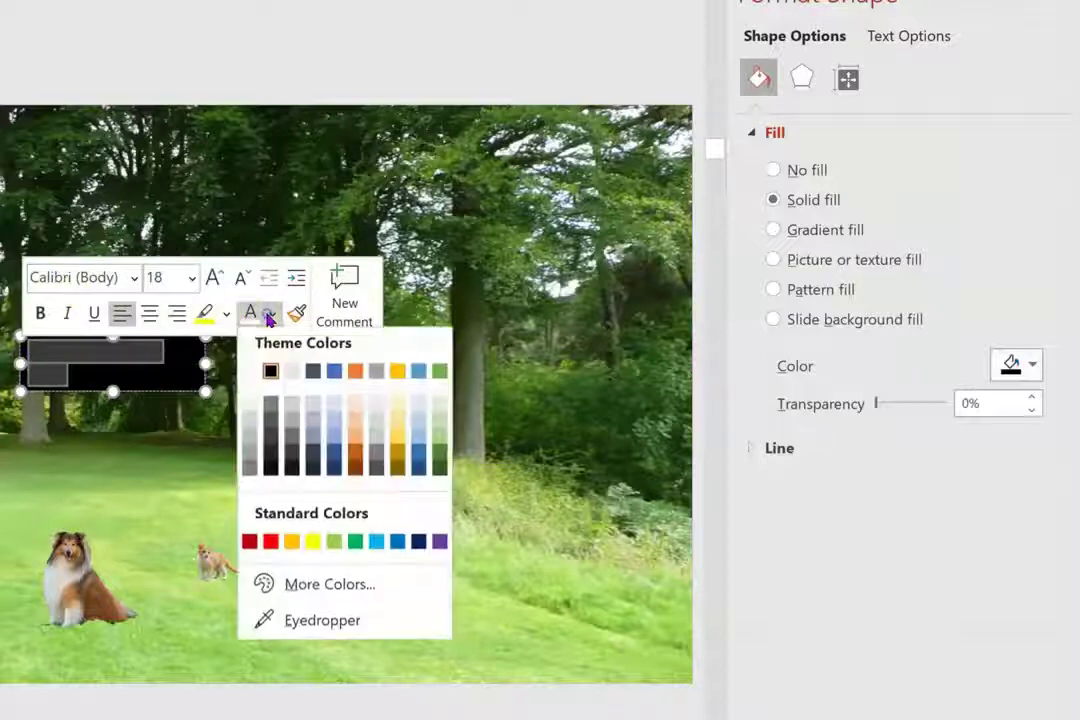
left_click(255, 388)
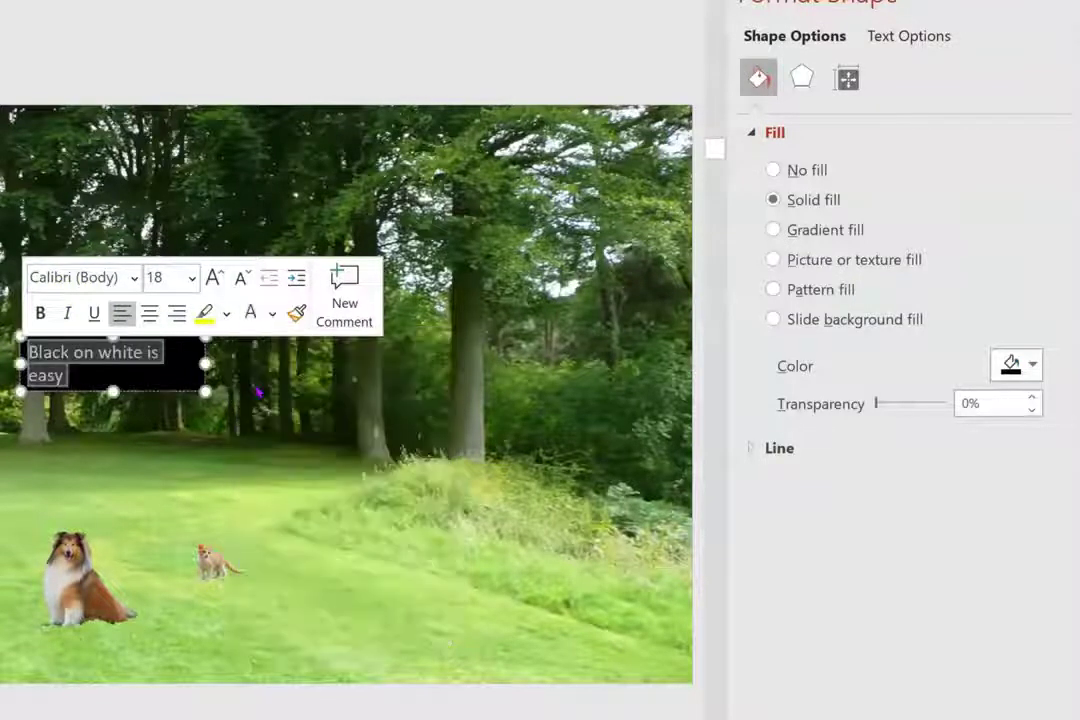
left_click(320, 402)
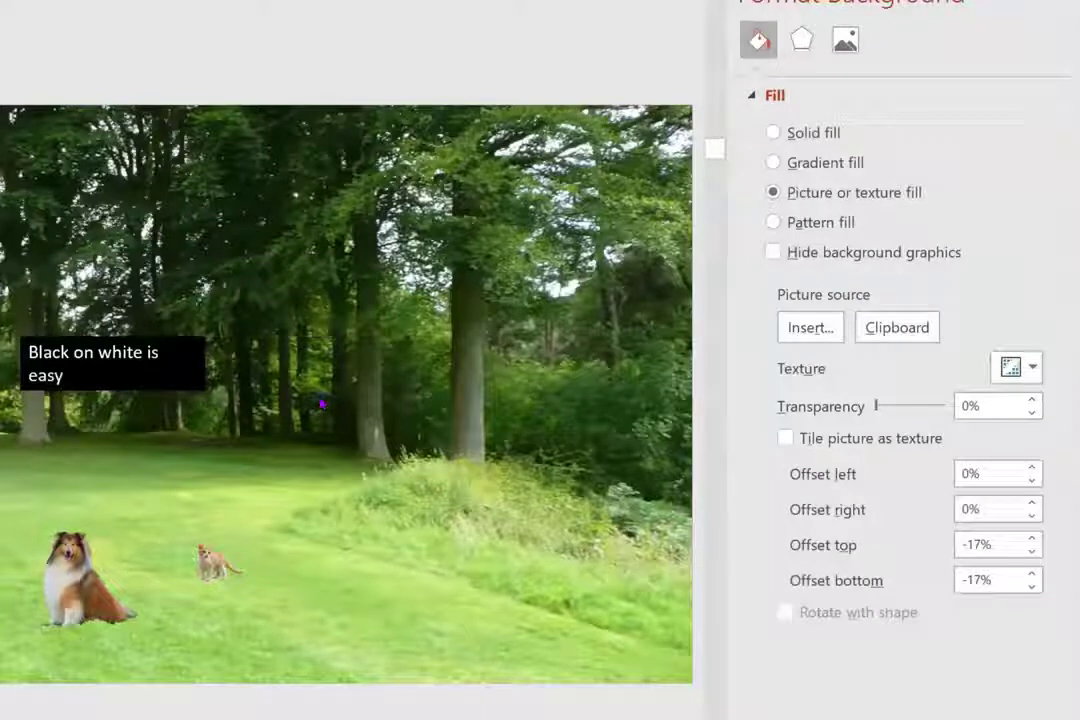
left_click(180, 384)
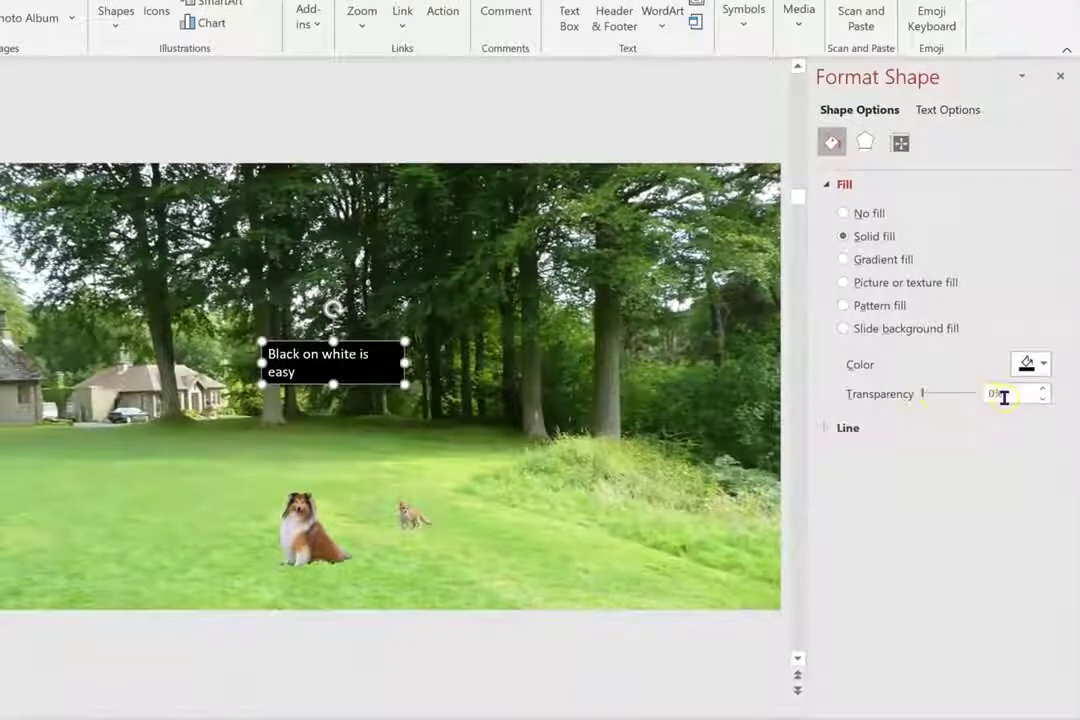
- Select the whole sentence and pick a much larger font size
left_click(313, 362)
double_click(281, 372)
left_click_drag(281, 372, 258, 125)
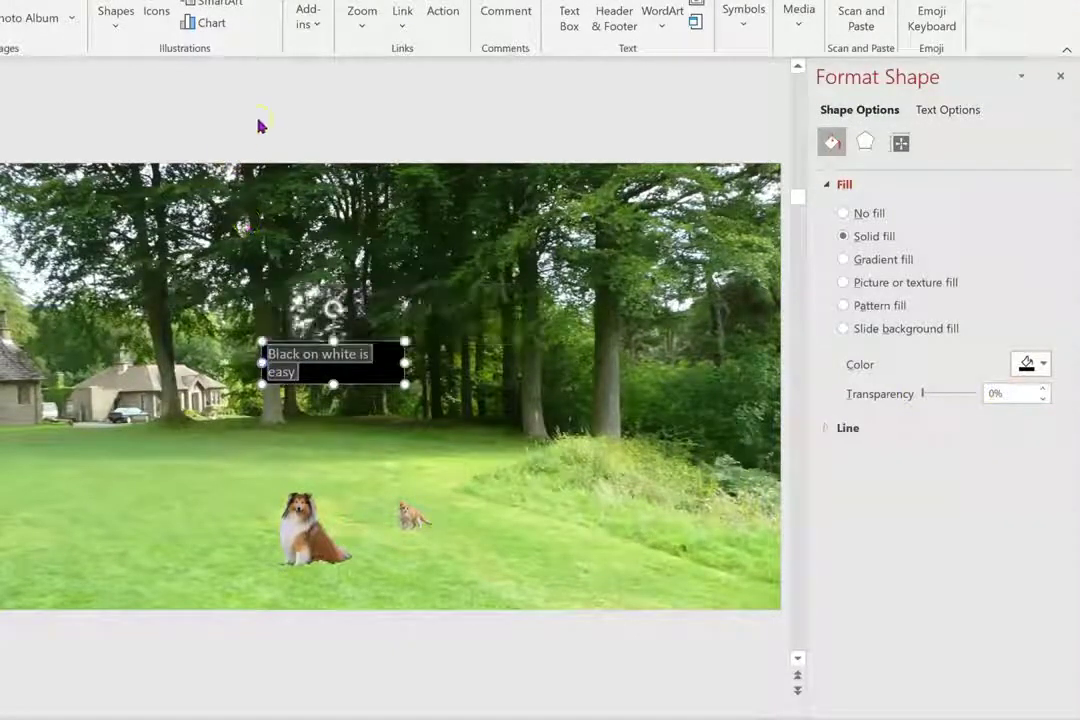
left_click(190, 0)
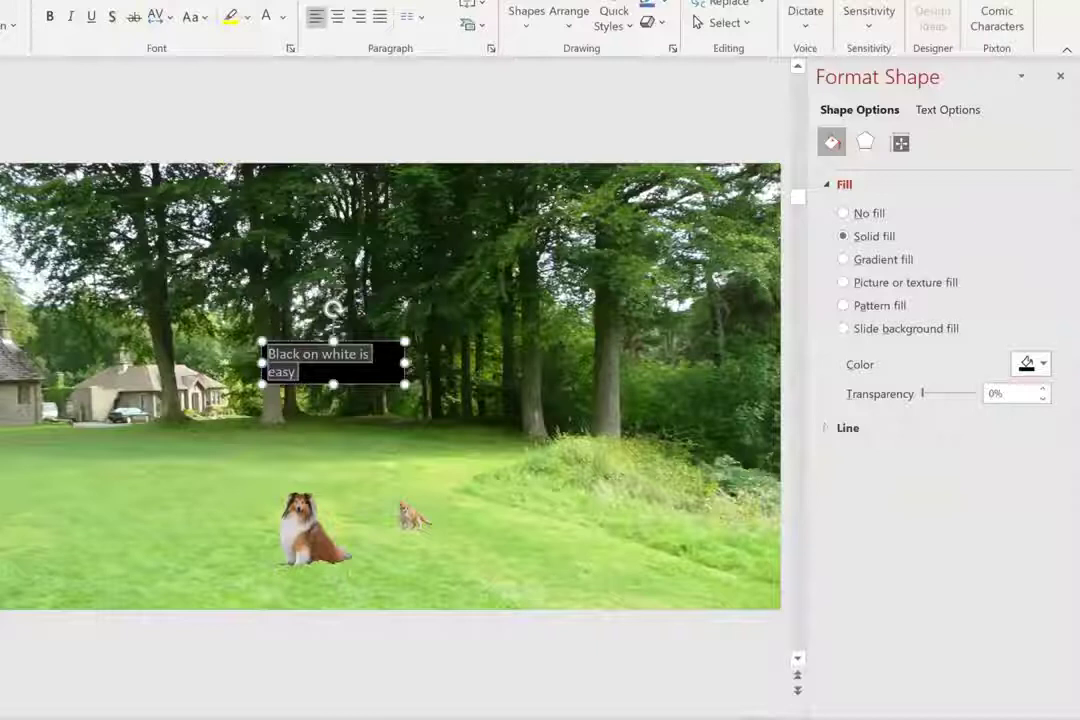
left_click(205, 0)
left_click(195, 352)
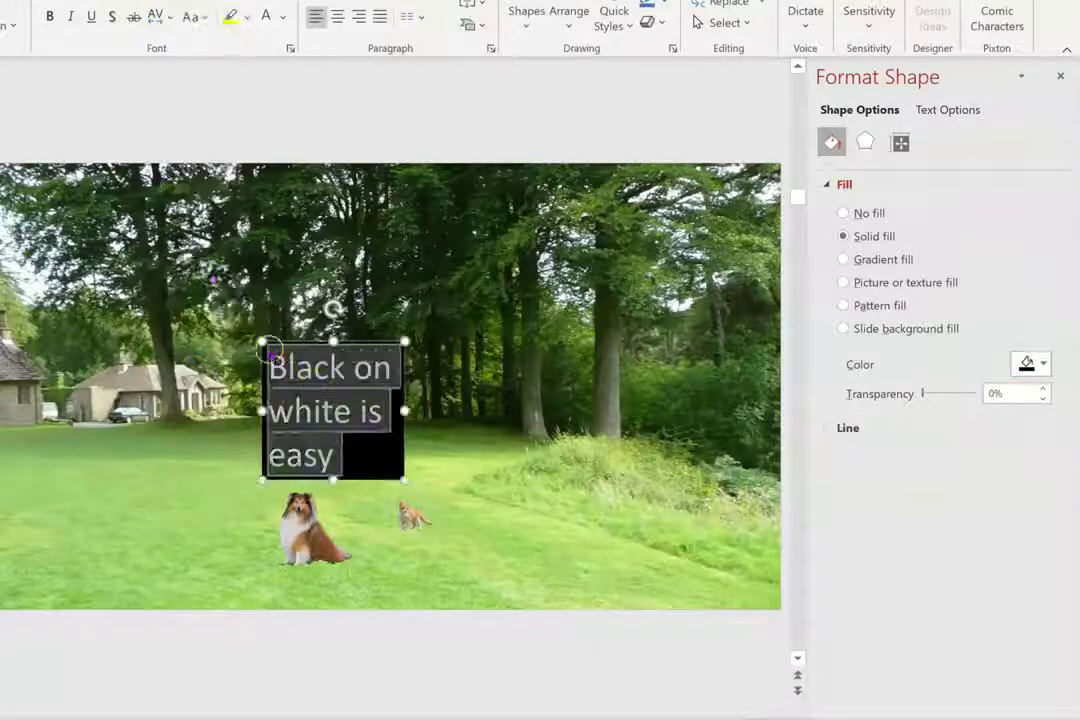
- Enlarge the text box, grow the text further with Ctrl+Shift+>, and nudge it up-right
left_click_drag(268, 345, 157, 241)
key("ctrl+shift+period")
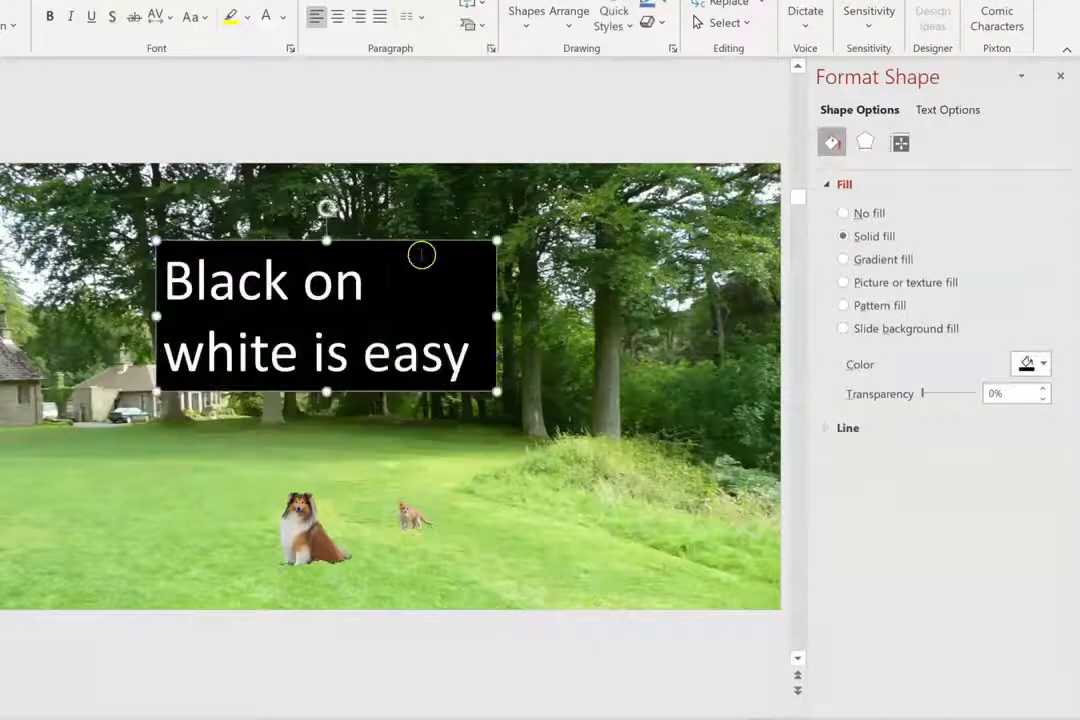
left_click_drag(422, 243, 439, 227)
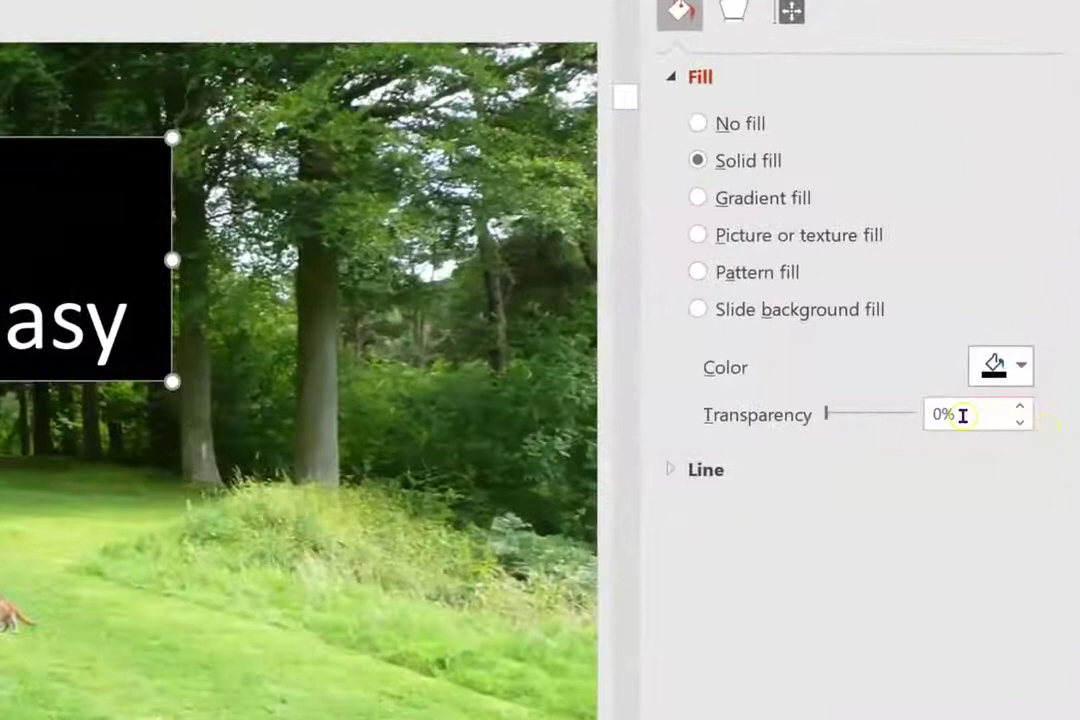
- Set the black fill's transparency to 50% and shift the box slightly right
type("5")
left_click(960, 494)
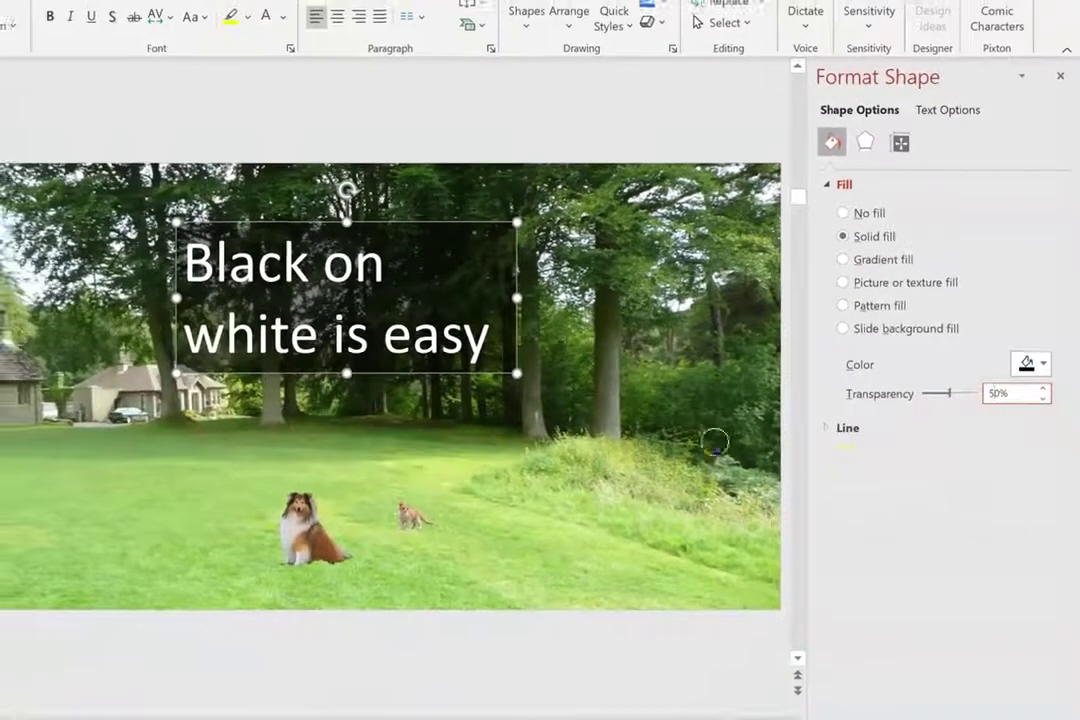
left_click_drag(440, 222, 486, 236)
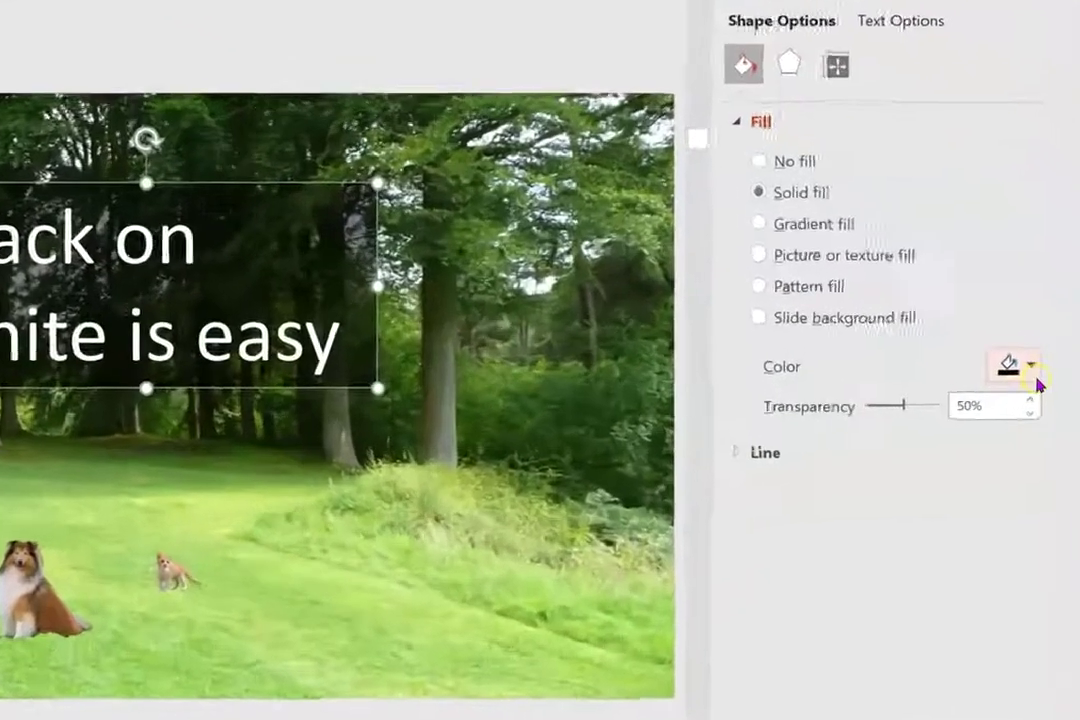
- Switch the box fill to white and colour all the text black
left_click(1040, 364)
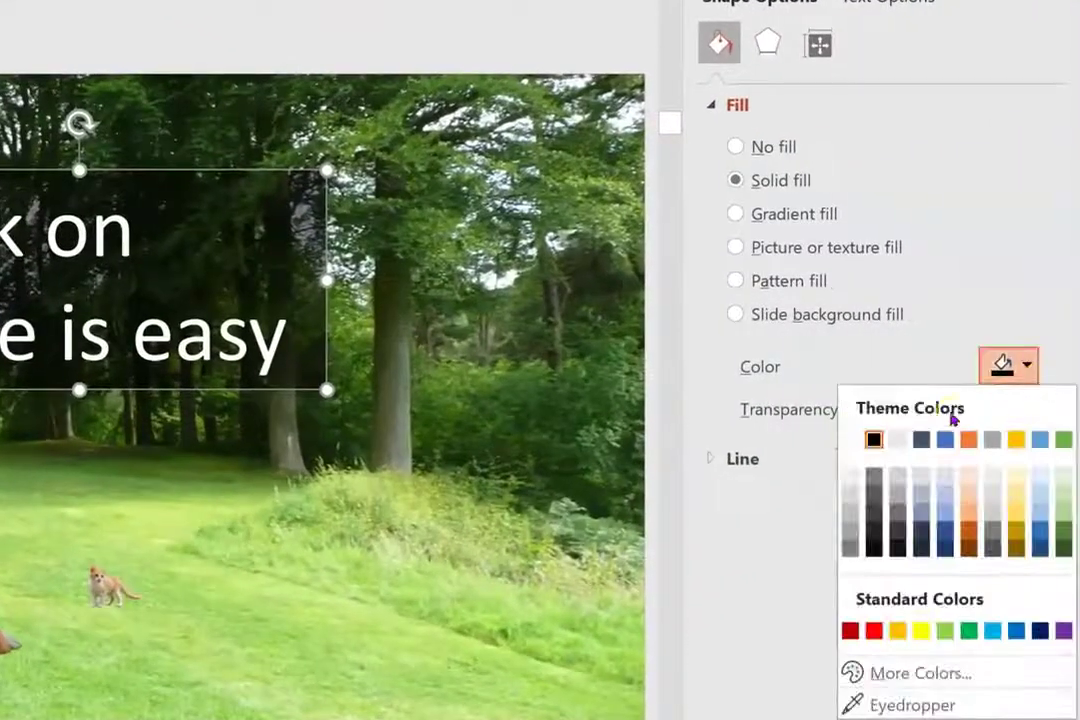
left_click(845, 441)
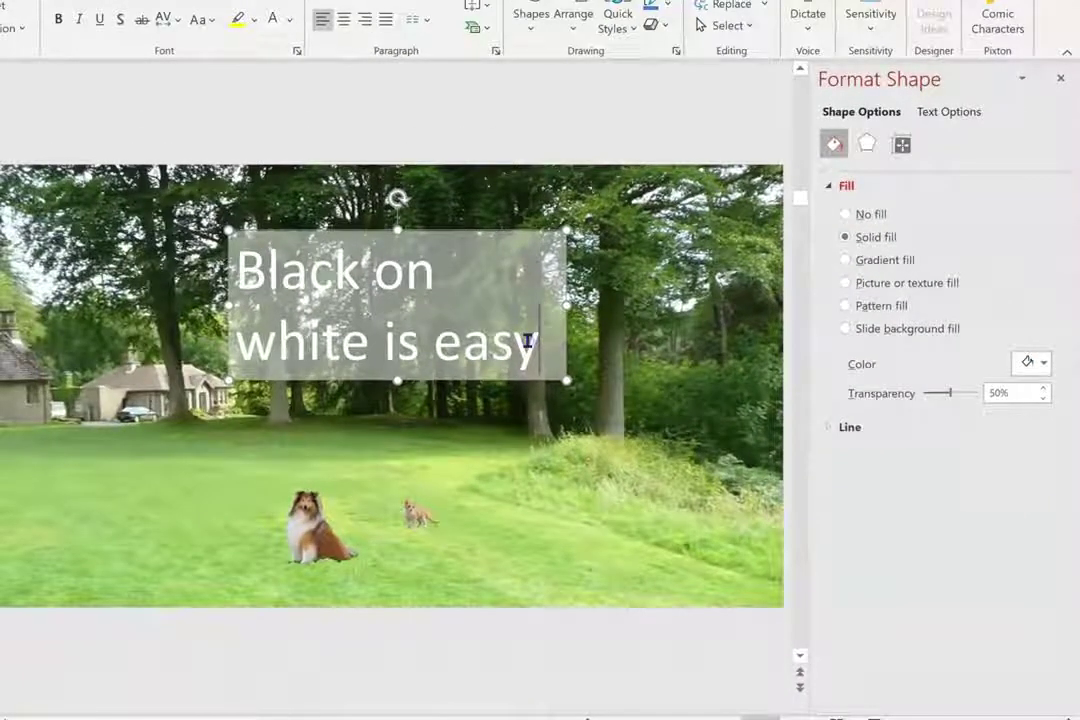
key("ctrl+a")
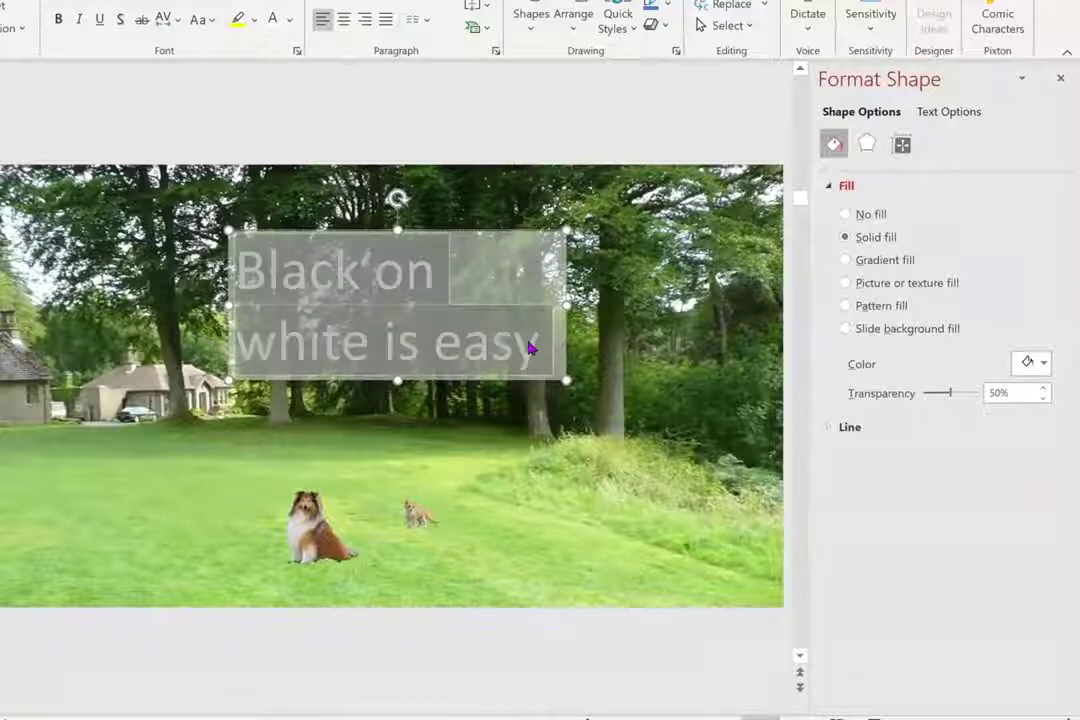
left_click(274, 20)
left_click(509, 234)
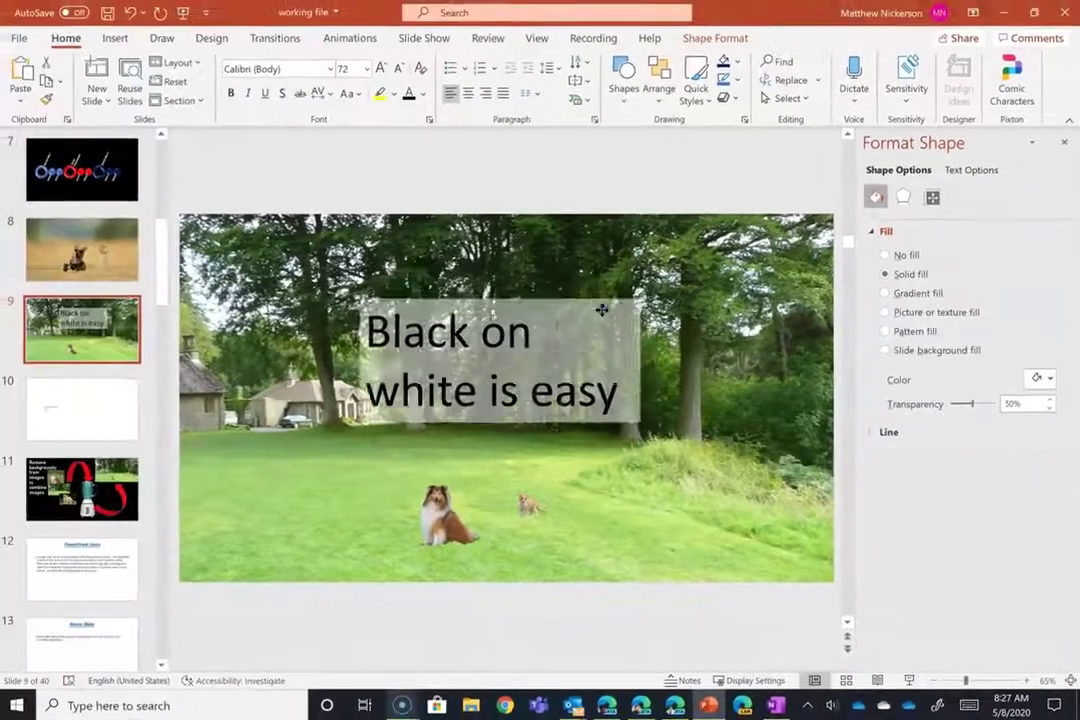
- Move the box up over the treetops and reopen Format Shape to check its Fill settings
left_click_drag(509, 234, 358, 449)
left_click_drag(481, 450, 583, 241)
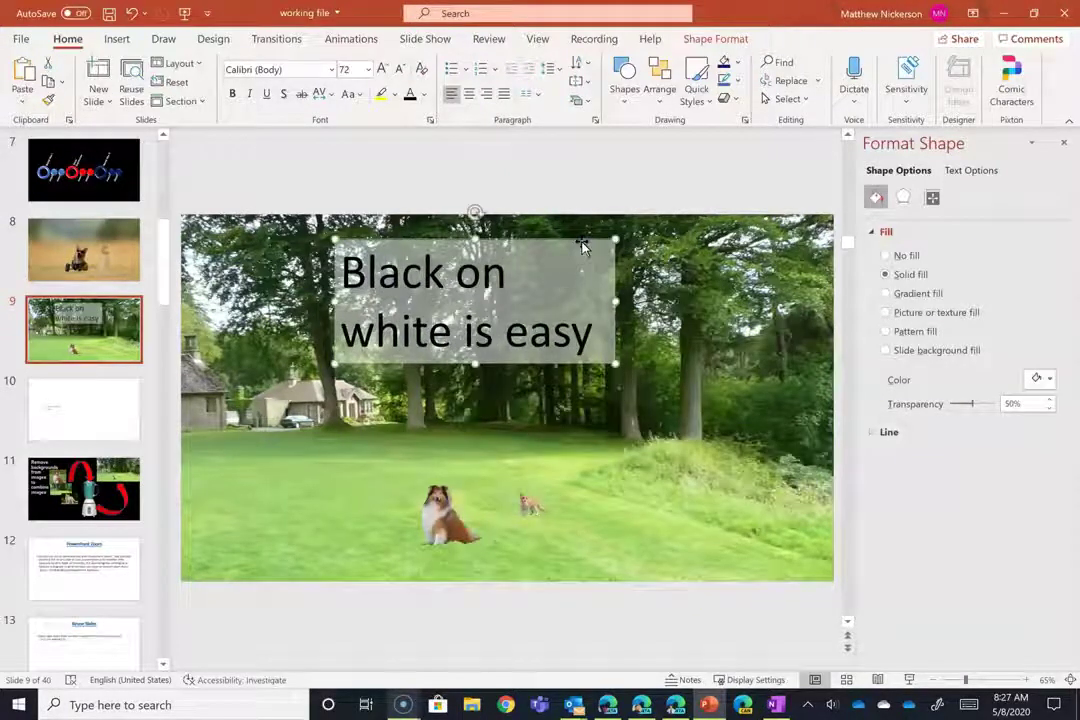
right_click(531, 262)
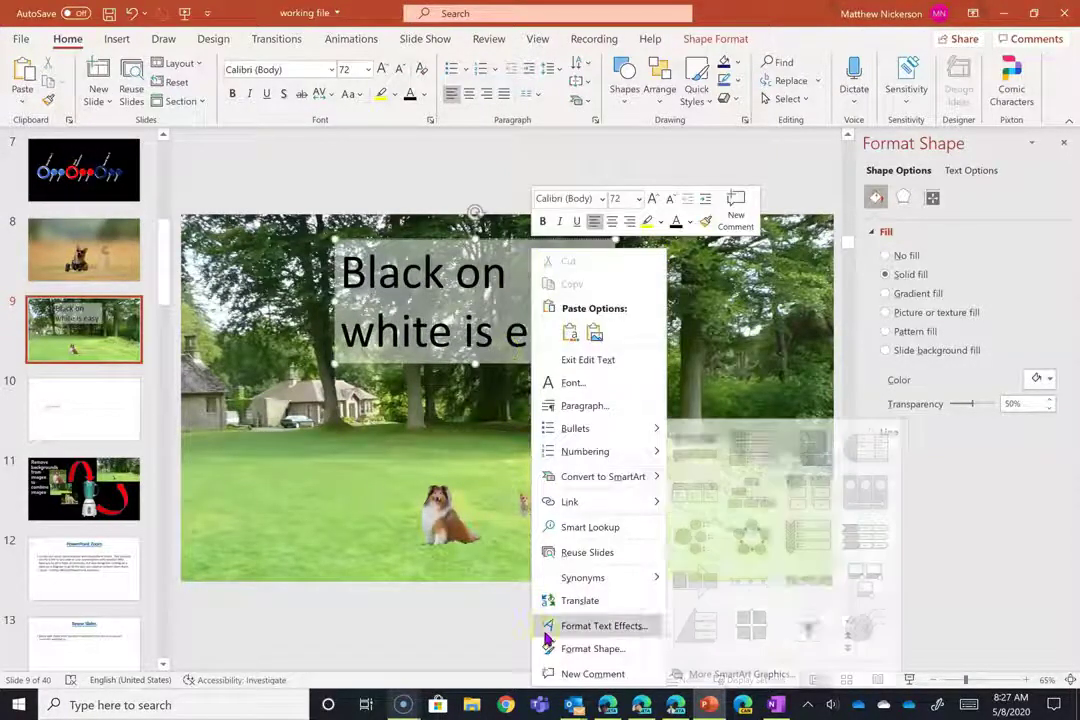
left_click(869, 231)
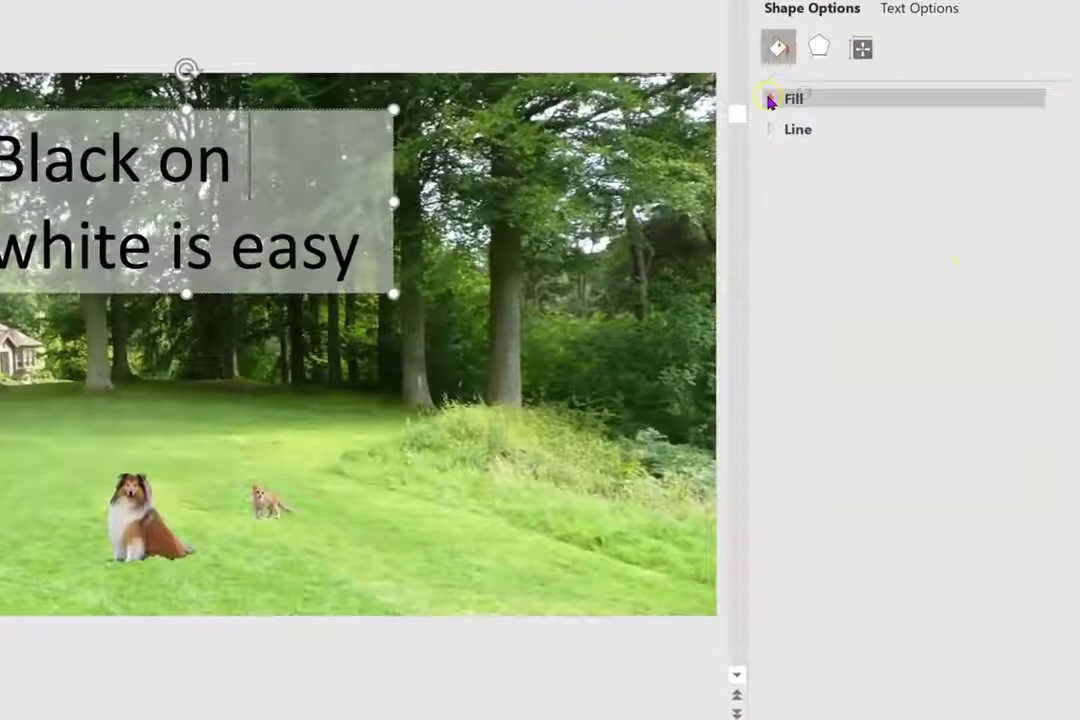
left_click(869, 231)
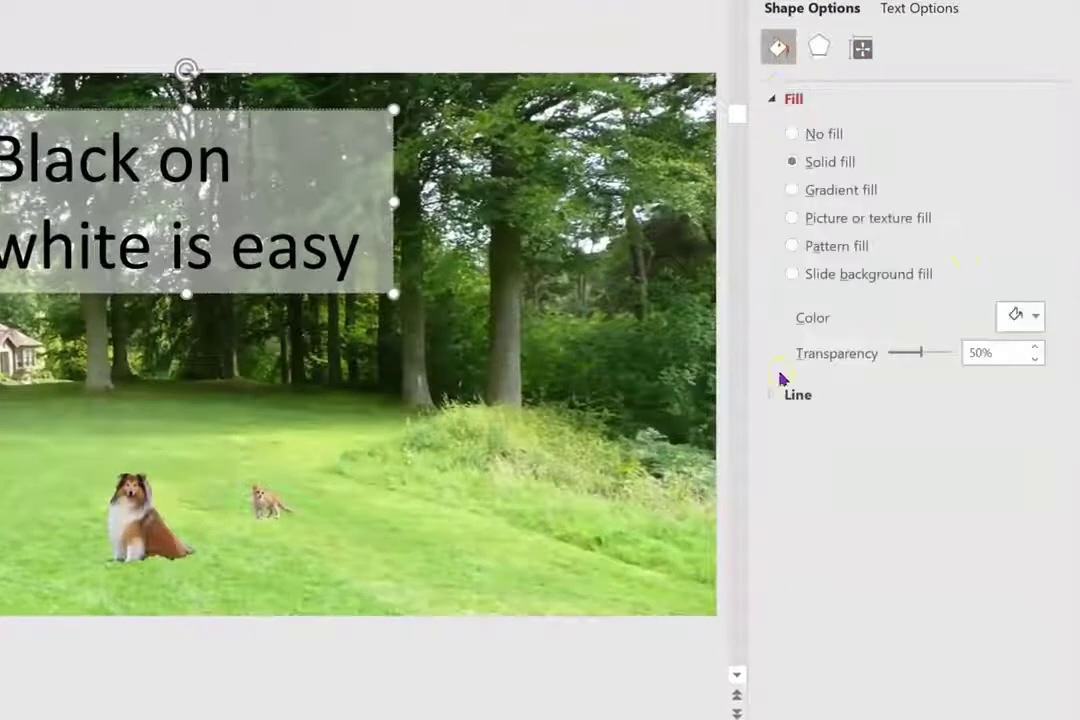